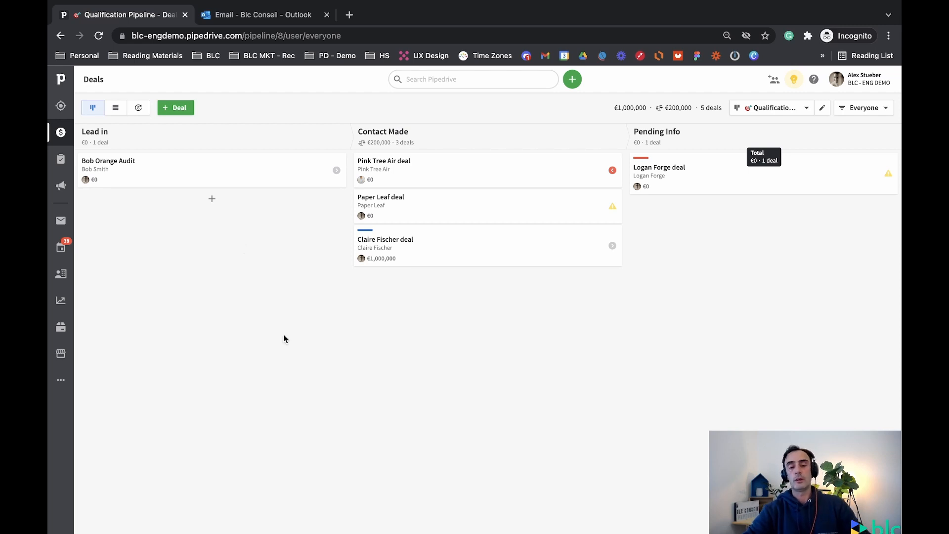
Switch to Gmail and toggle the Pipedrive CRM add-on to show where it is available, leaving it closed.
{"action": "key", "text": "ctrl+Right"}
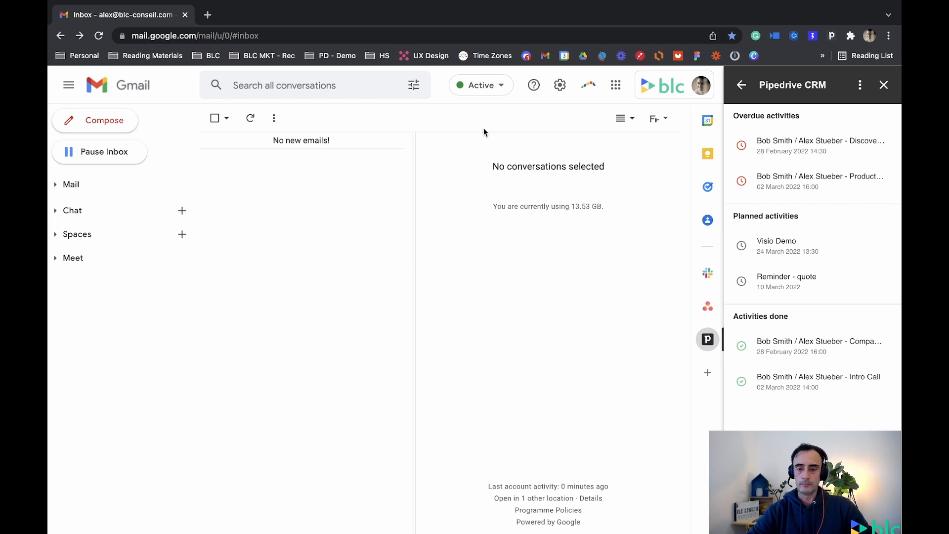
{"action": "left_click", "coordinate": [883, 85]}
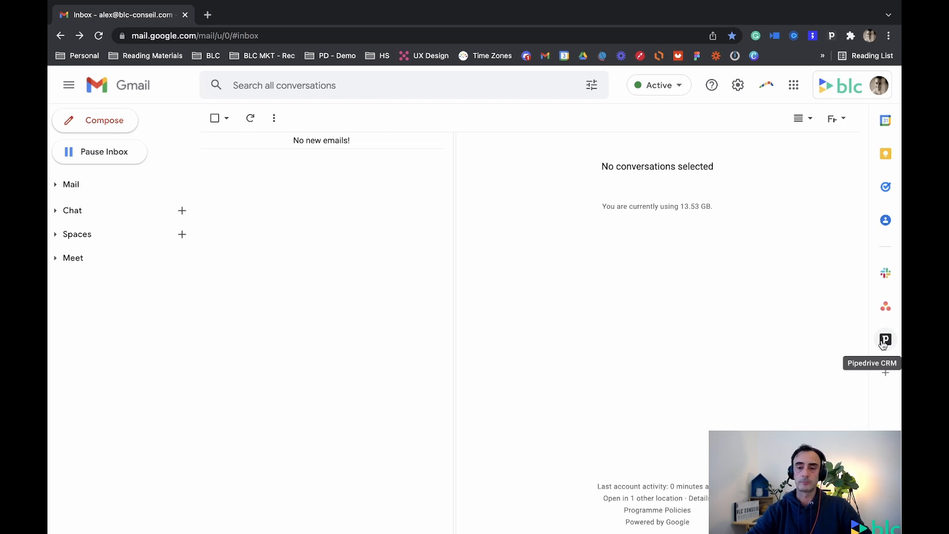
{"action": "left_click", "coordinate": [884, 344]}
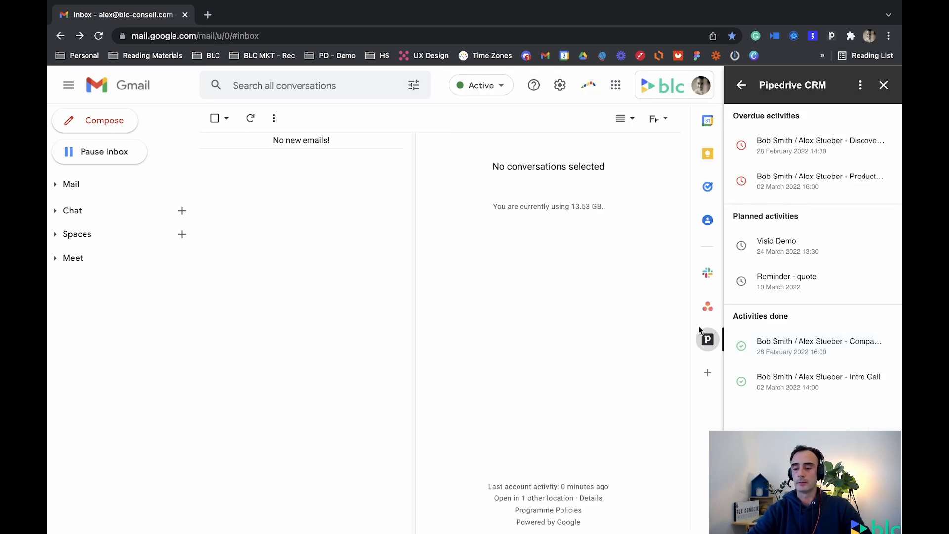
{"action": "left_click", "coordinate": [706, 344]}
Switch back to Pipedrive and go through Tools and integrations and the installed Marketplace apps to the Pipedrive Marketplace.
{"action": "key", "text": "ctrl+Left"}
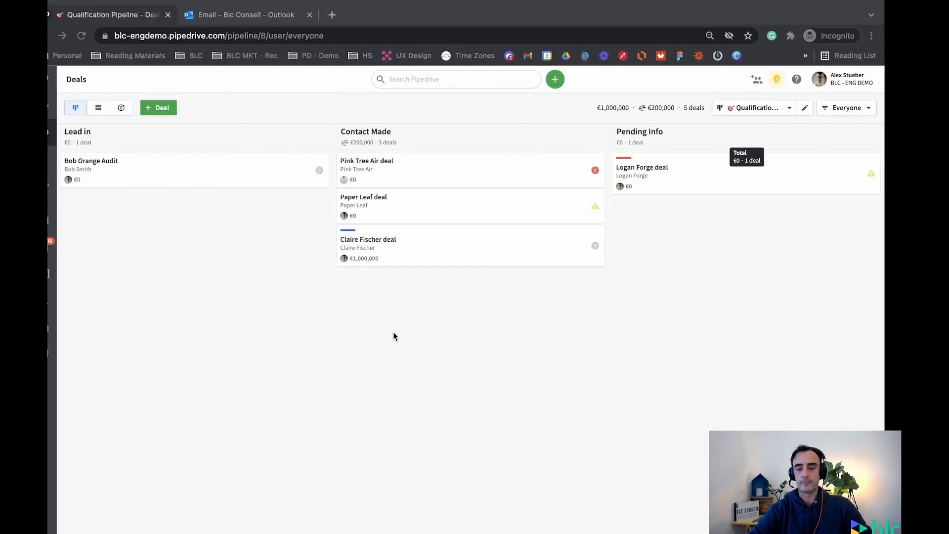
{"action": "left_click", "coordinate": [866, 82]}
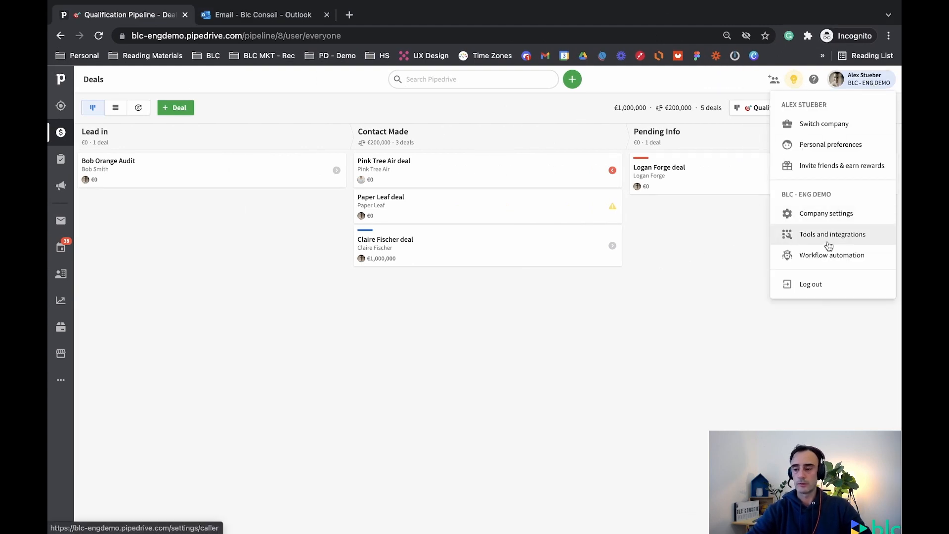
{"action": "left_click", "coordinate": [828, 243]}
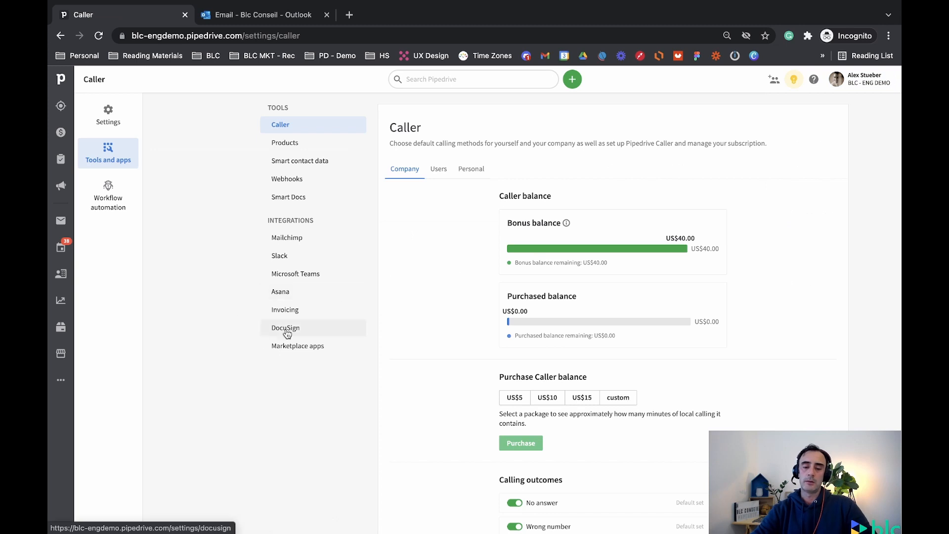
{"action": "left_click", "coordinate": [281, 353]}
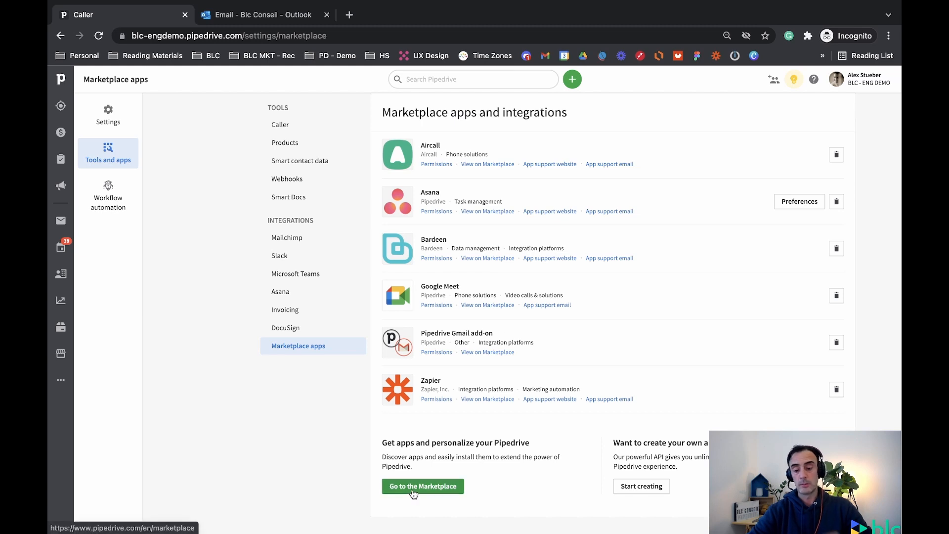
{"action": "left_click", "coordinate": [415, 486]}
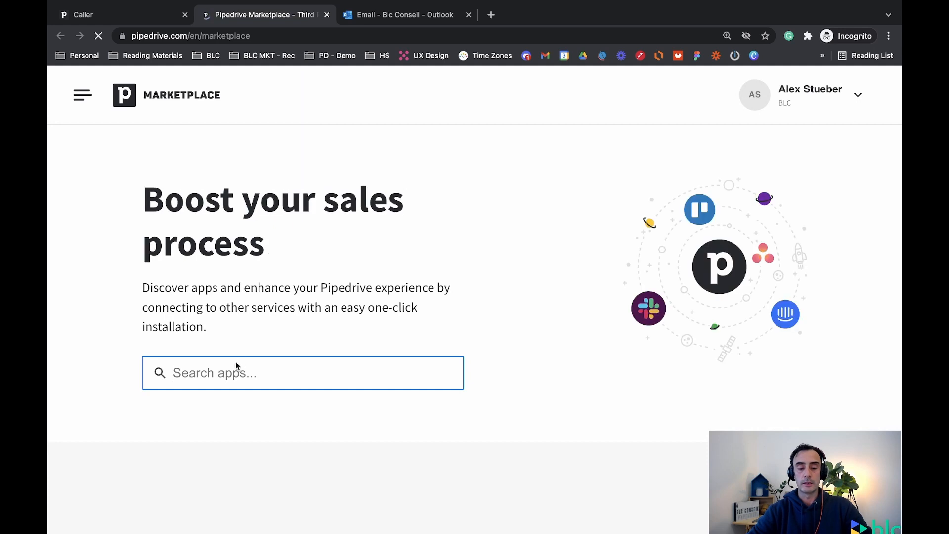
Search the Marketplace for "gmail" and open the Pipedrive for Gmail app page.
{"action": "type", "text": "gmail"}
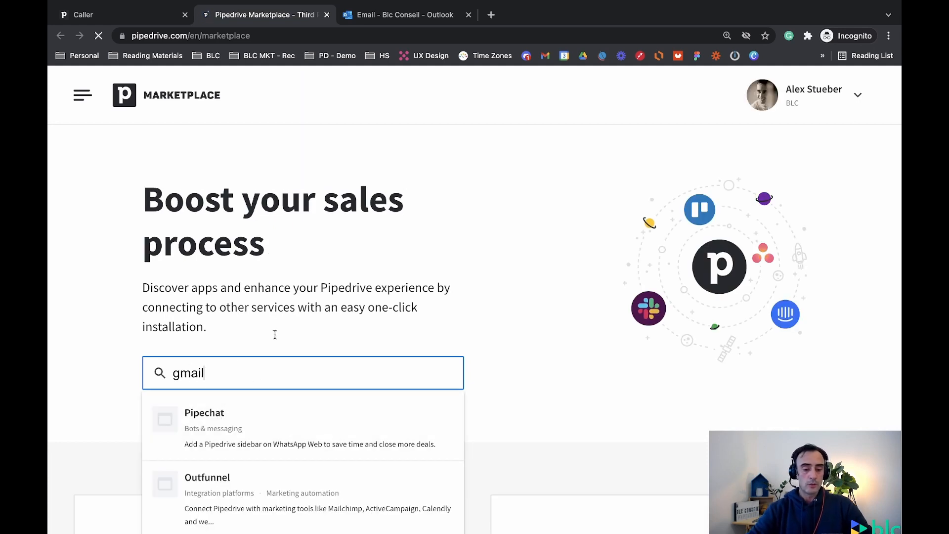
{"action": "scroll", "coordinate": [276, 334], "scroll_direction": "down", "scroll_amount": 2}
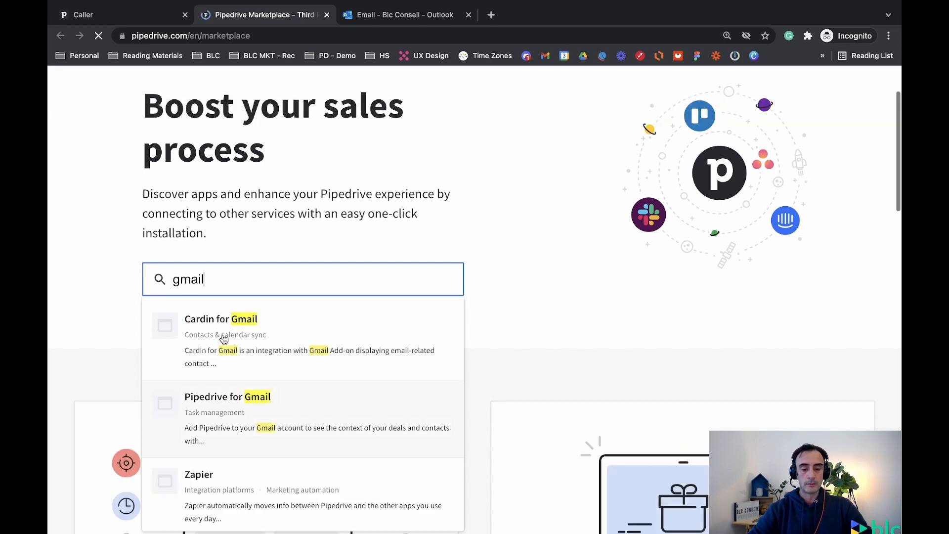
{"action": "left_click", "coordinate": [208, 399]}
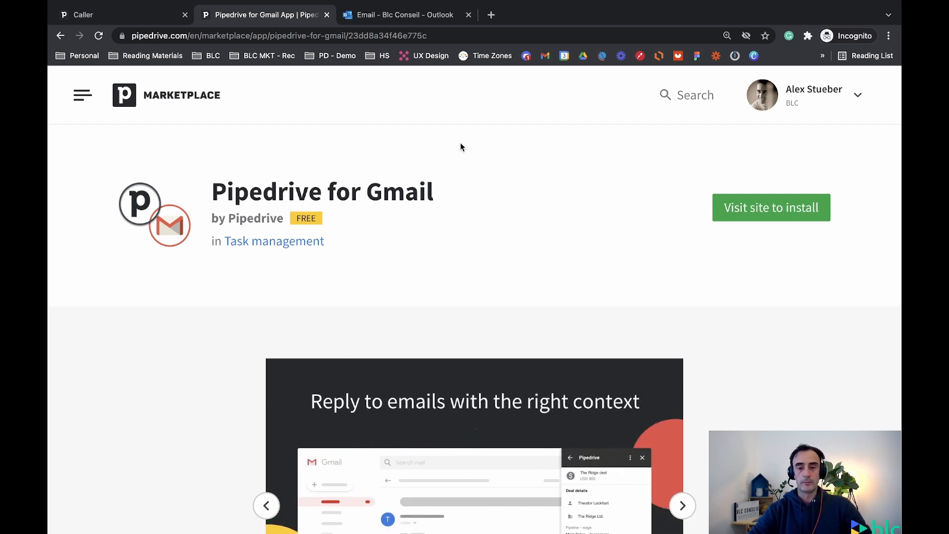
Close the Pipedrive for Gmail page and return to the deals pipeline.
{"action": "left_click", "coordinate": [326, 14]}
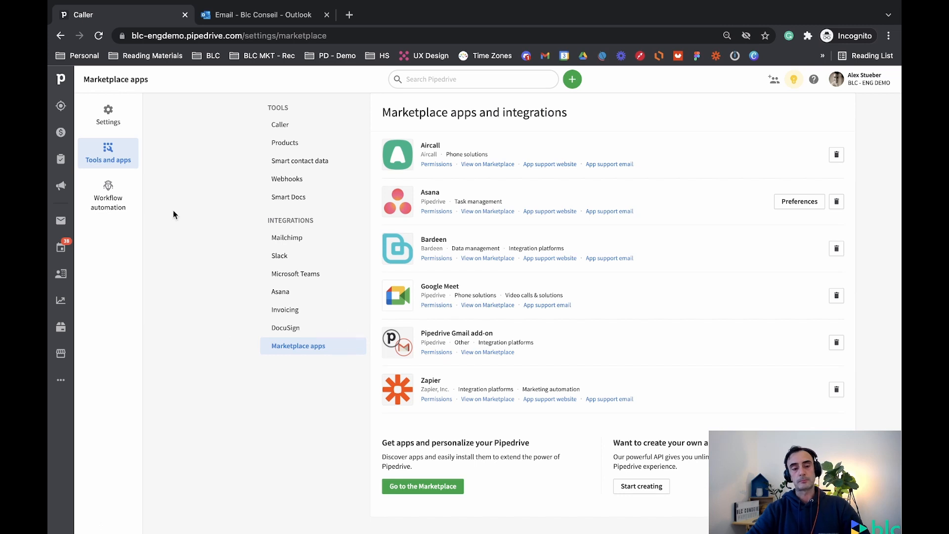
{"action": "left_click", "coordinate": [60, 132]}
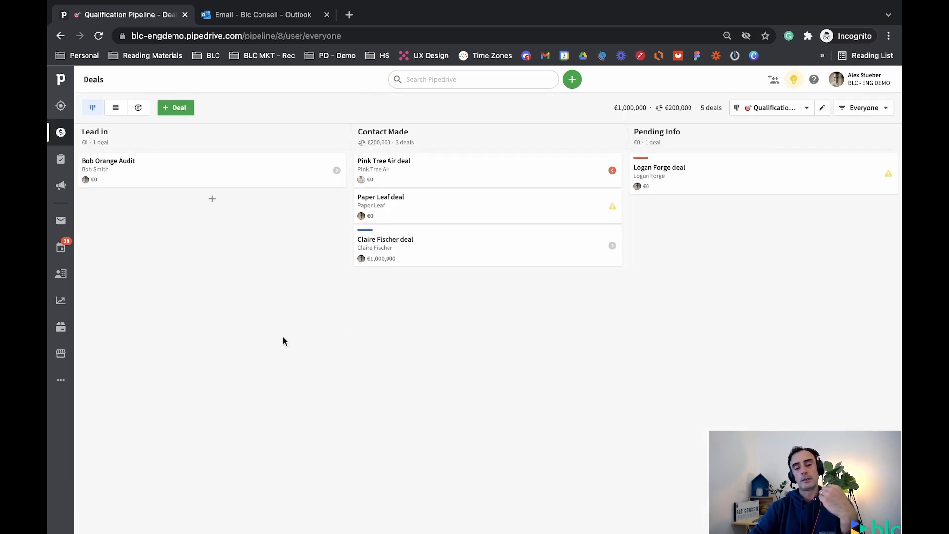
{"action": "key", "text": "ctrl+Right"}
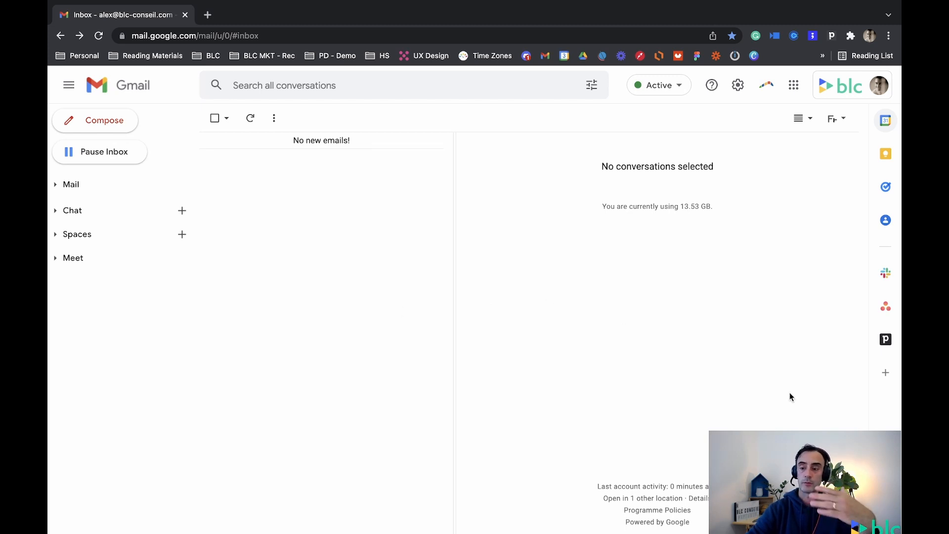
{"action": "key", "text": "ctrl+Left"}
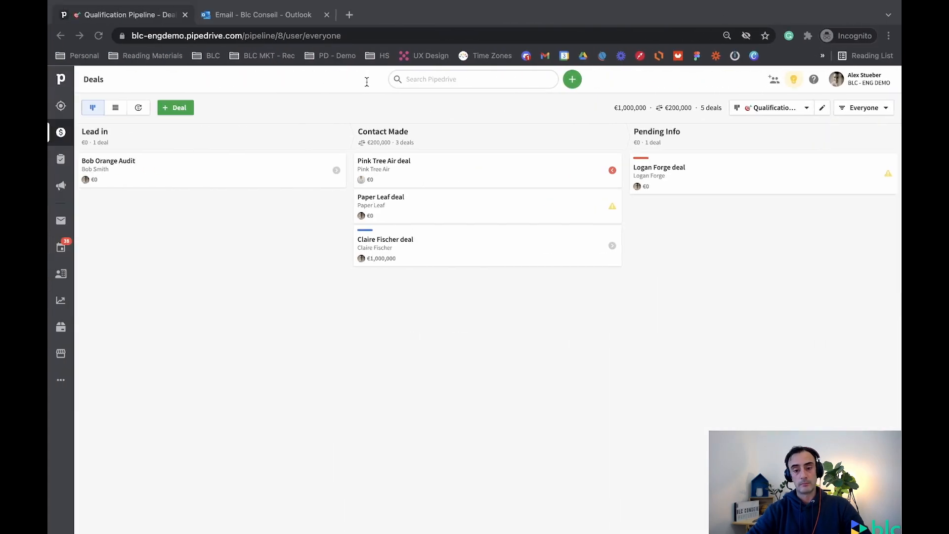
Switch to Outlook and create a new message addressed to the suggested contact's e-mail.
{"action": "left_click", "coordinate": [277, 19]}
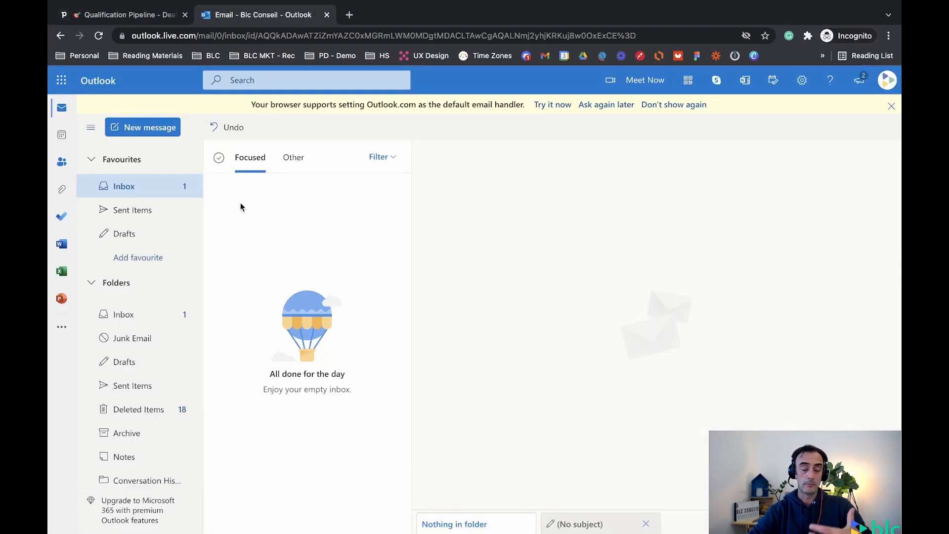
{"action": "left_click", "coordinate": [143, 127]}
{"action": "type", "text": "alex"}
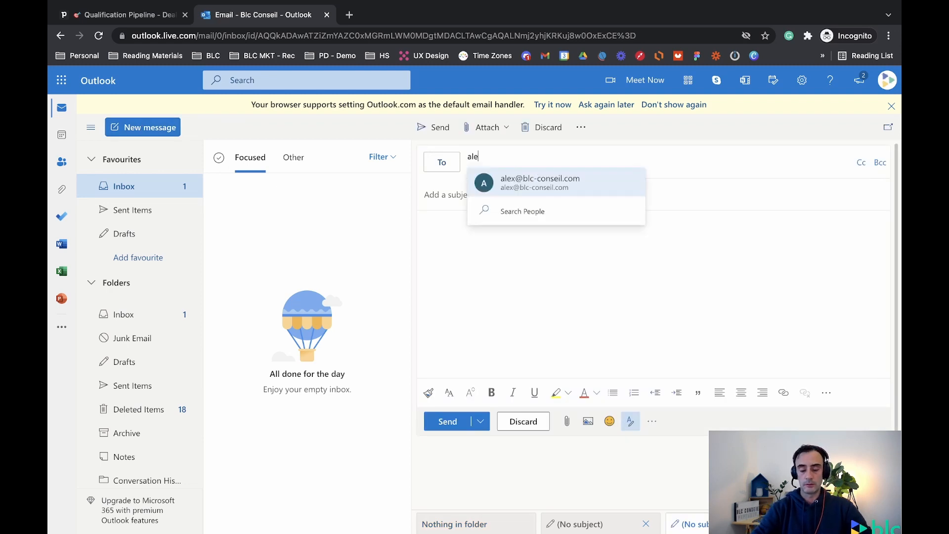
{"action": "left_click", "coordinate": [492, 186]}
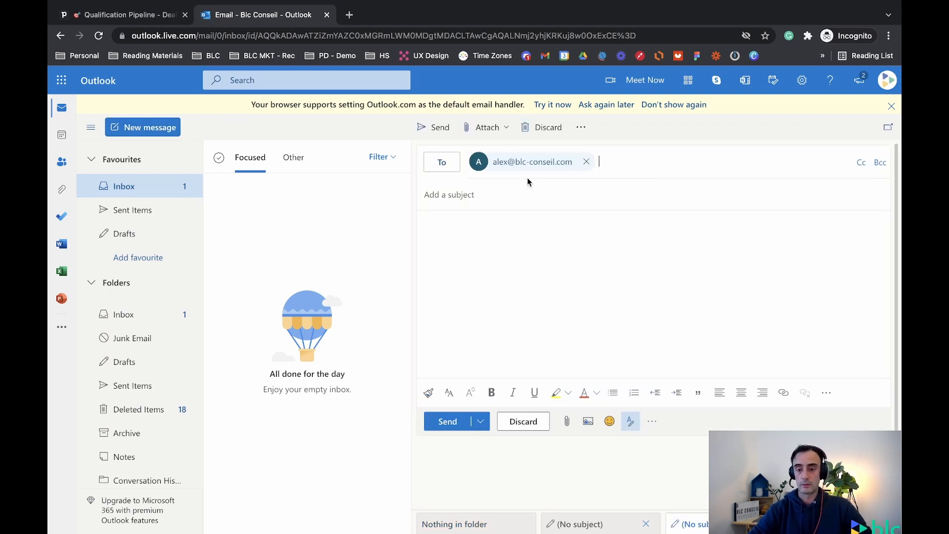
Enter "need quote" as the subject of the new message.
{"action": "left_click", "coordinate": [483, 194]}
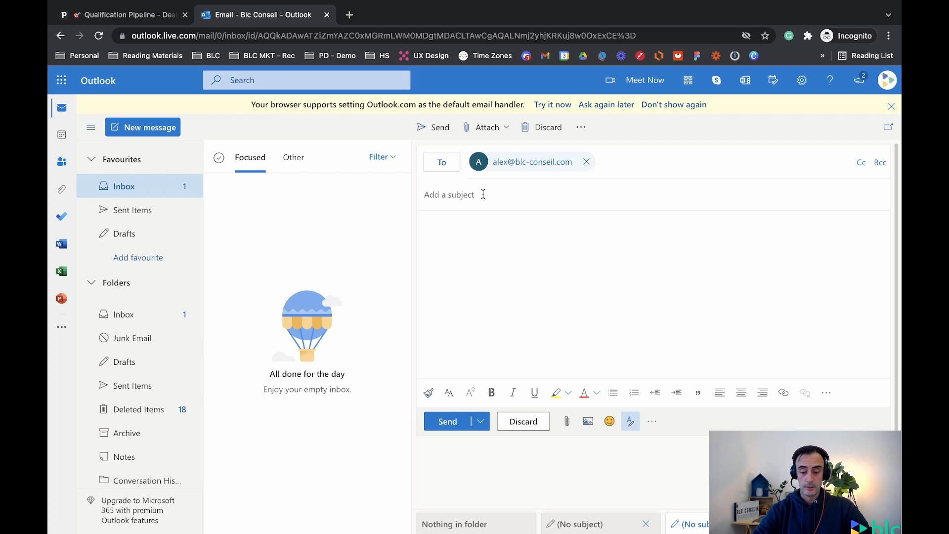
{"action": "type", "text": "need quopte"}
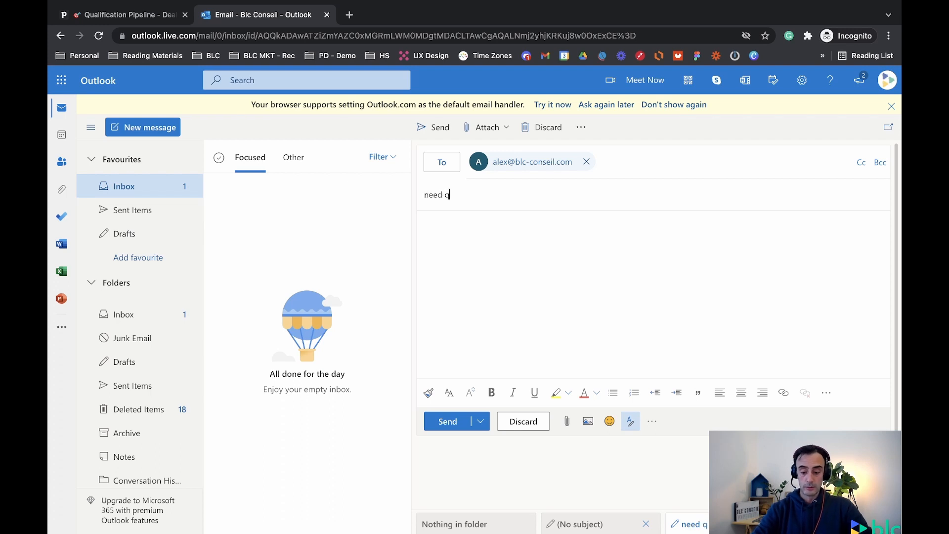
{"action": "key", "text": "BackSpace"}
{"action": "key", "text": "BackSpace"}
{"action": "key", "text": "BackSpace"}
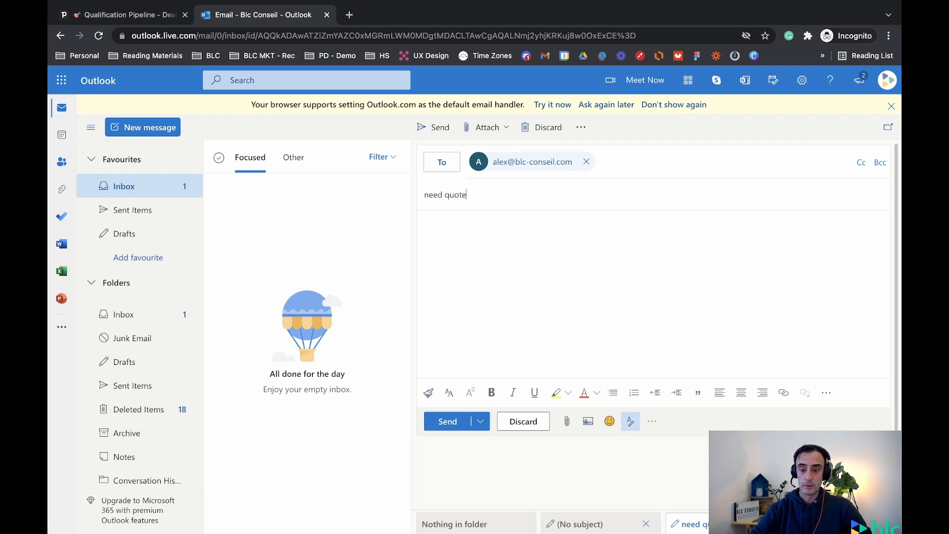
Write "quote for audit..." in the message body and send the email.
{"action": "left_click", "coordinate": [476, 239]}
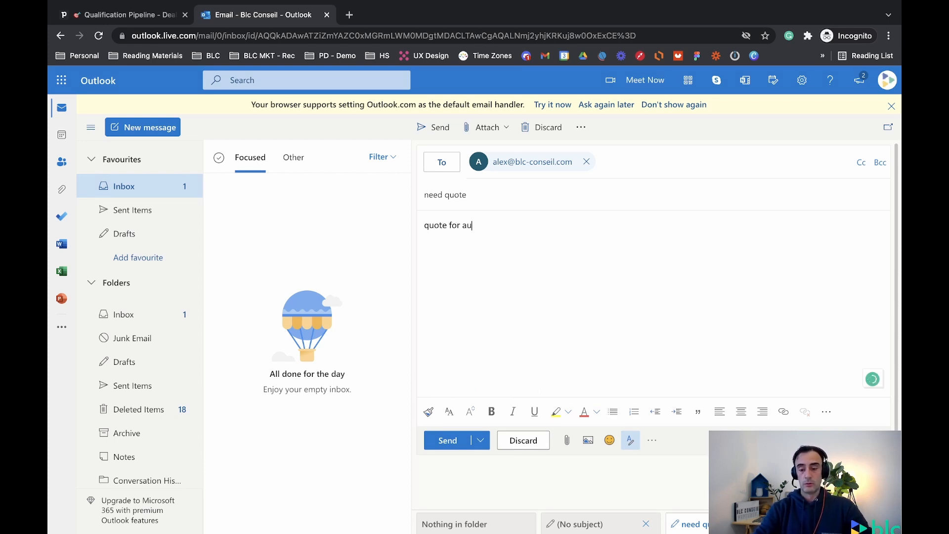
{"action": "type", "text": "quote for audit..."}
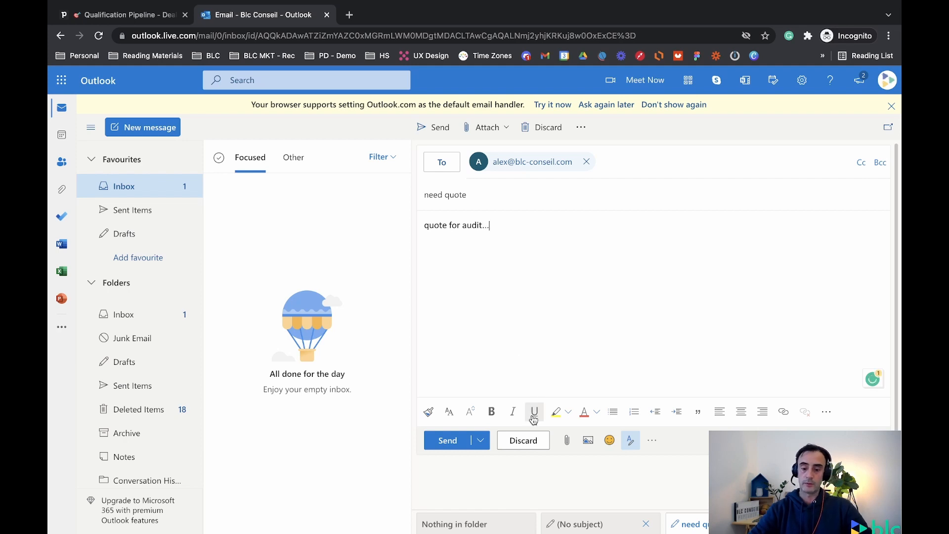
{"action": "left_click", "coordinate": [450, 441]}
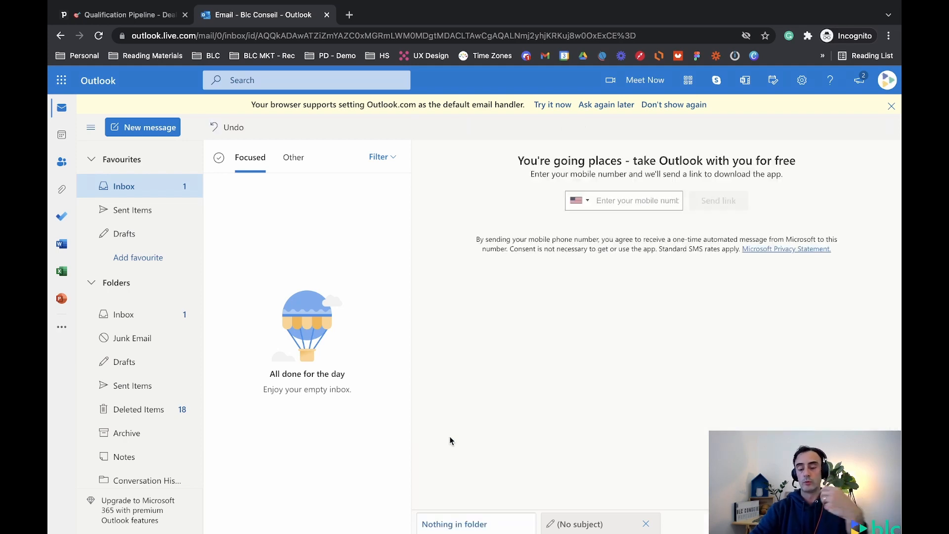
Switch to Gmail, open the "need quote" email and view its sender's contact details in the Pipedrive CRM add-on.
{"action": "key", "text": "ctrl+Right"}
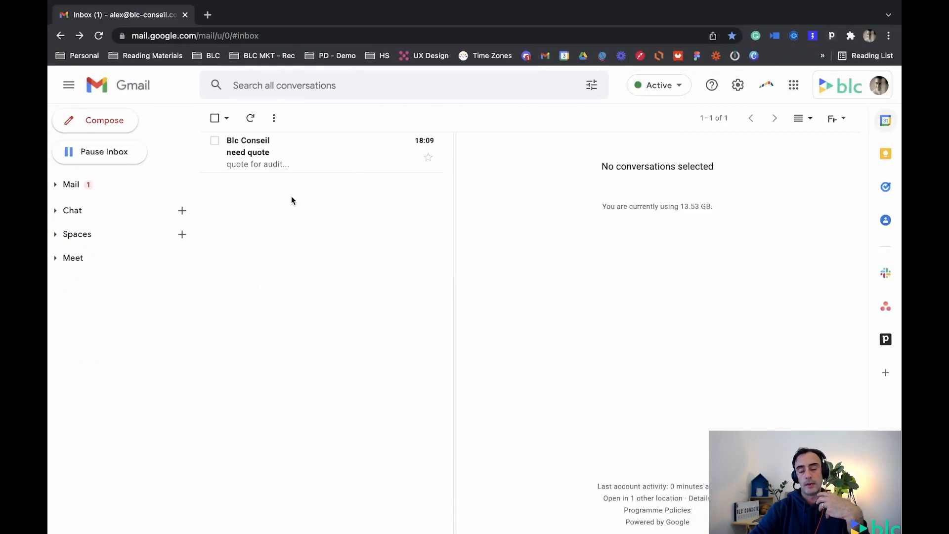
{"action": "left_click", "coordinate": [256, 156]}
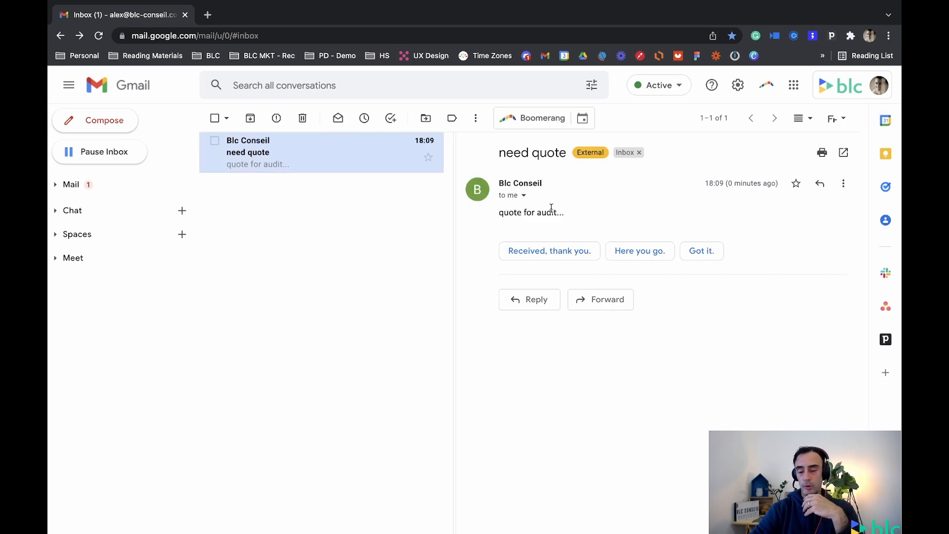
{"action": "left_click", "coordinate": [884, 346]}
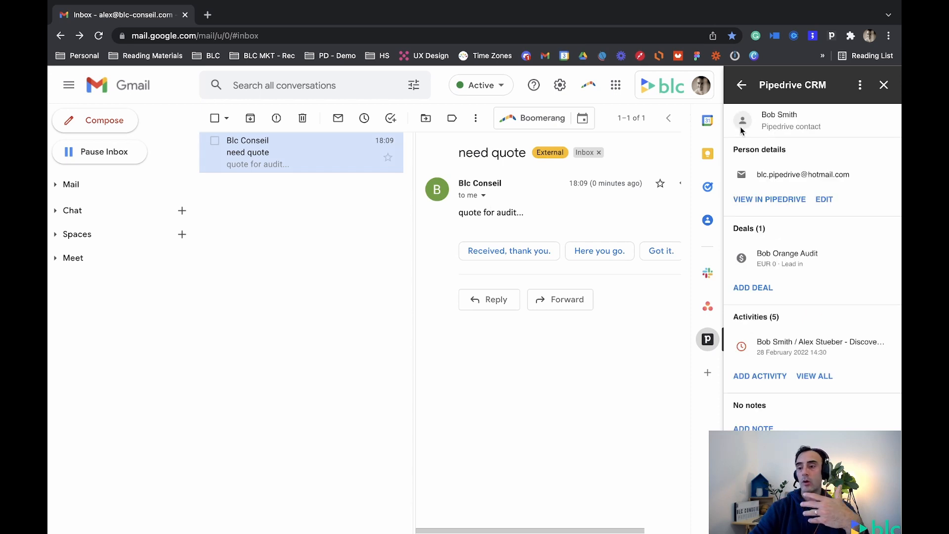
{"action": "left_click_drag", "start_coordinate": [764, 117], "coordinate": [842, 144]}
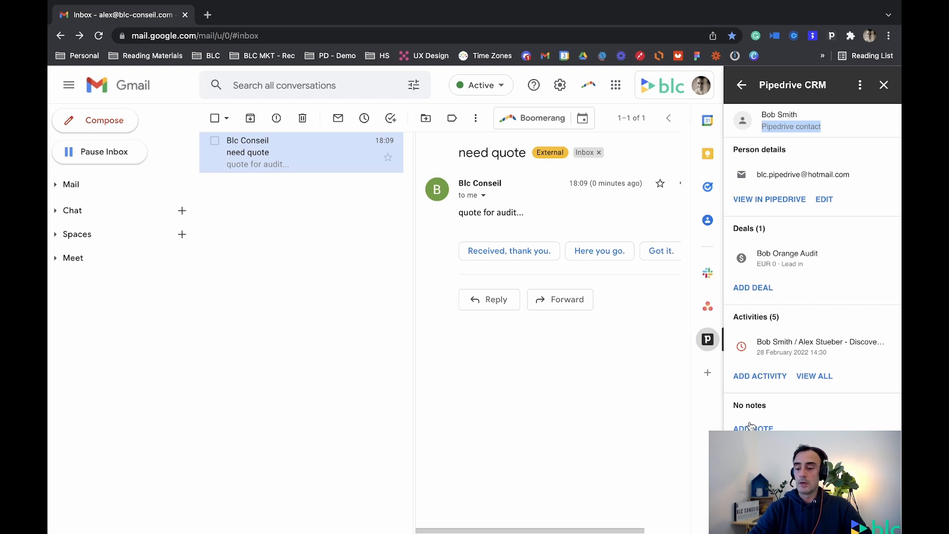
Start a new activity for the contact in the Pipedrive CRM add-on and view the available activity types.
{"action": "left_click", "coordinate": [753, 378]}
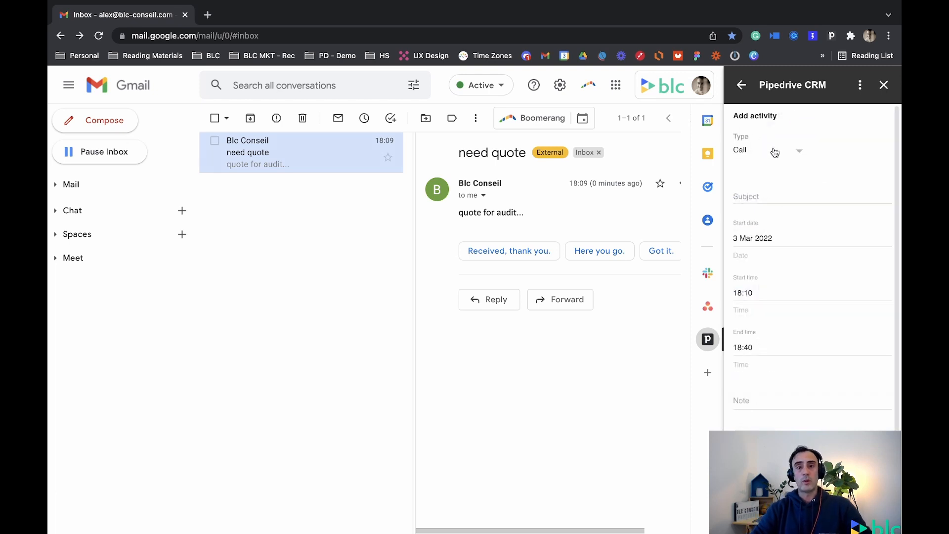
{"action": "left_click", "coordinate": [801, 151]}
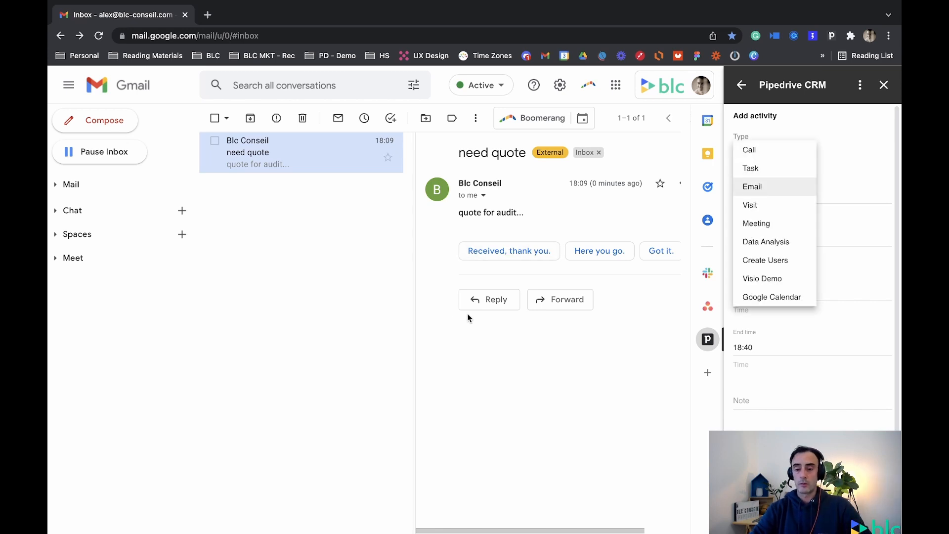
Reply to the "need quote" email with "yes..." and send the reply.
{"action": "left_click", "coordinate": [493, 305]}
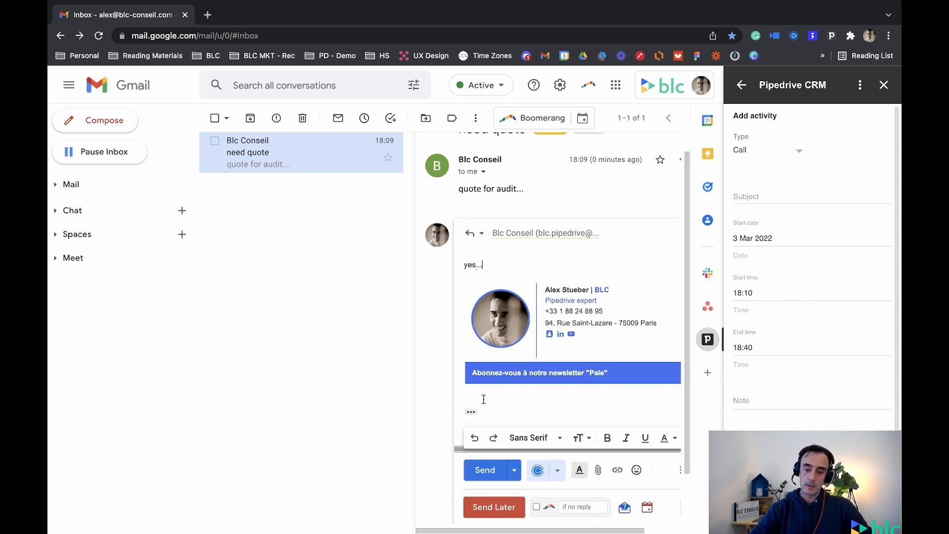
{"action": "left_click", "coordinate": [485, 469]}
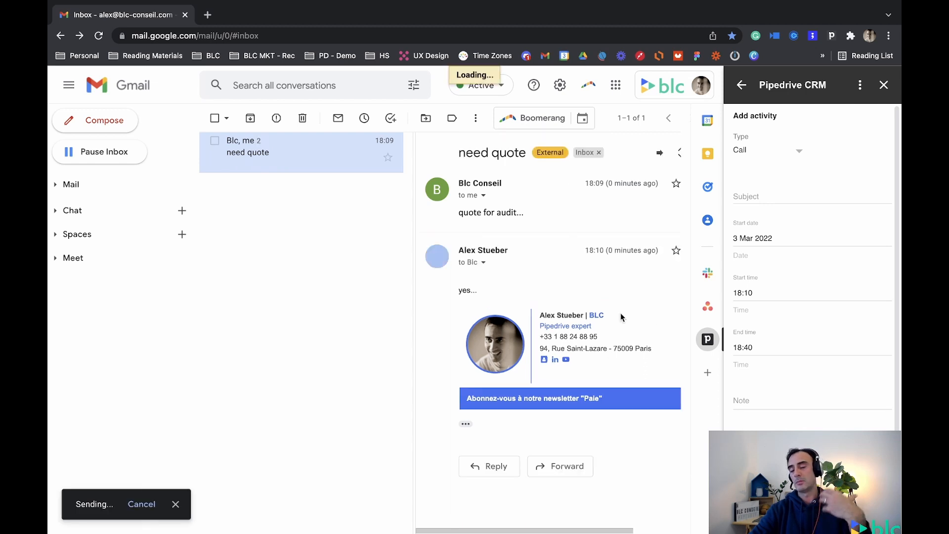
Set the new activity's type to Task and its subject to "Reminder - Quote".
{"action": "left_click", "coordinate": [800, 157]}
{"action": "left_click", "coordinate": [804, 169]}
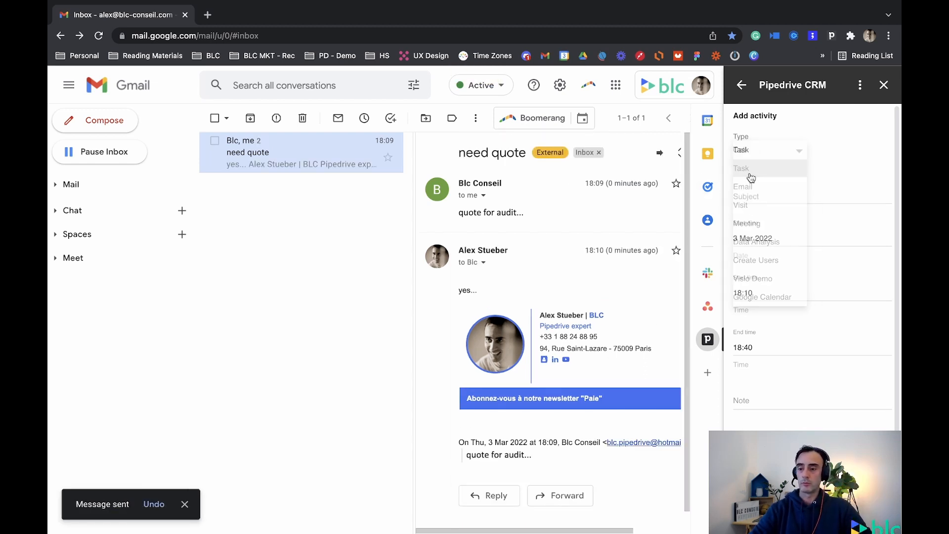
{"action": "left_click", "coordinate": [741, 195]}
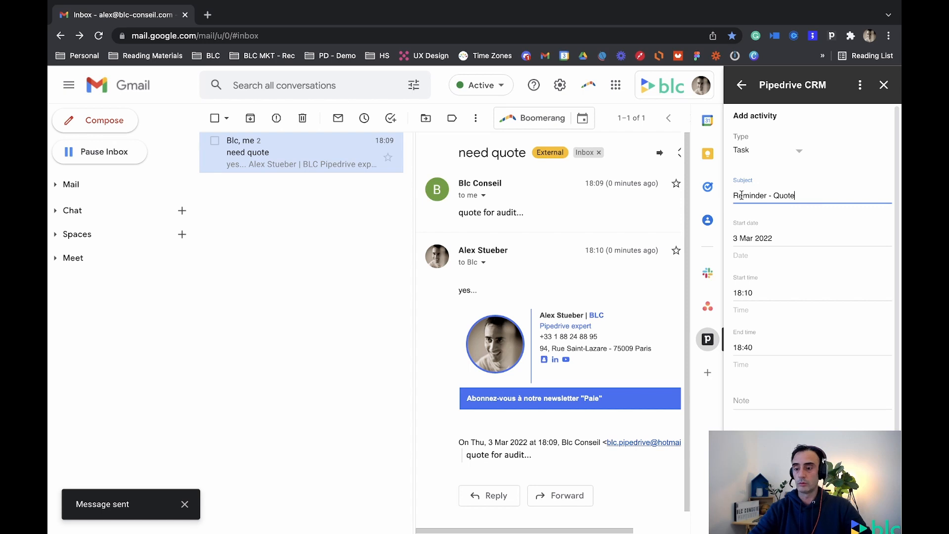
Set the activity's start date to 4 Mar 2022 and clear its start and end times.
{"action": "left_click", "coordinate": [764, 238]}
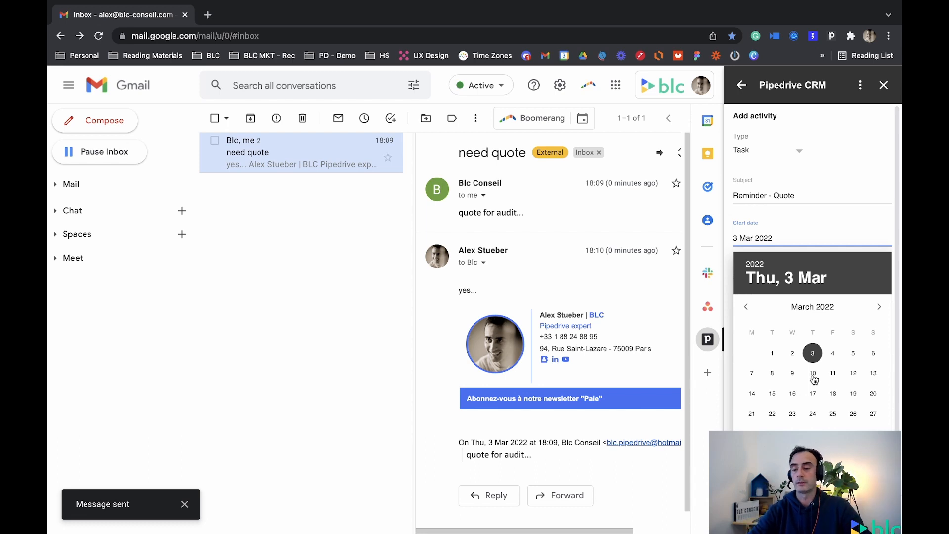
{"action": "left_click", "coordinate": [832, 353]}
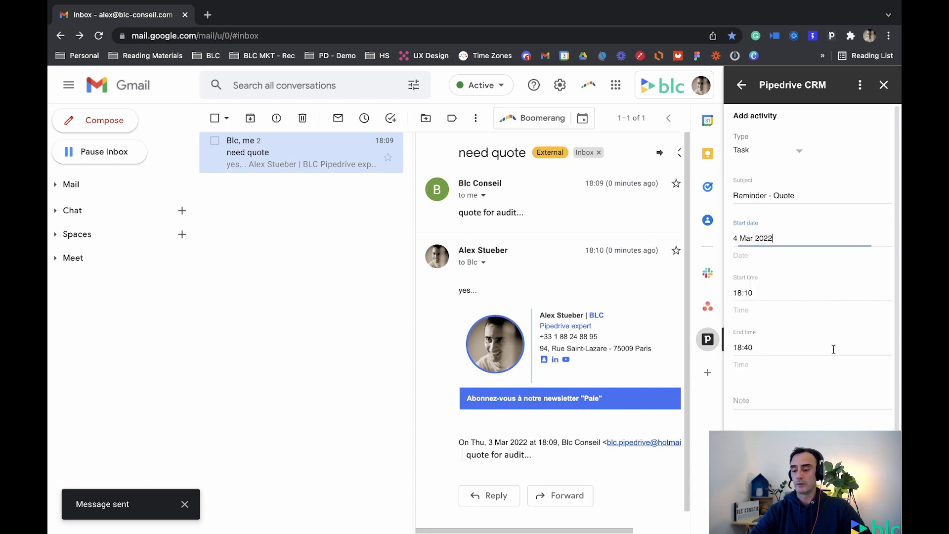
{"action": "left_click", "coordinate": [764, 292]}
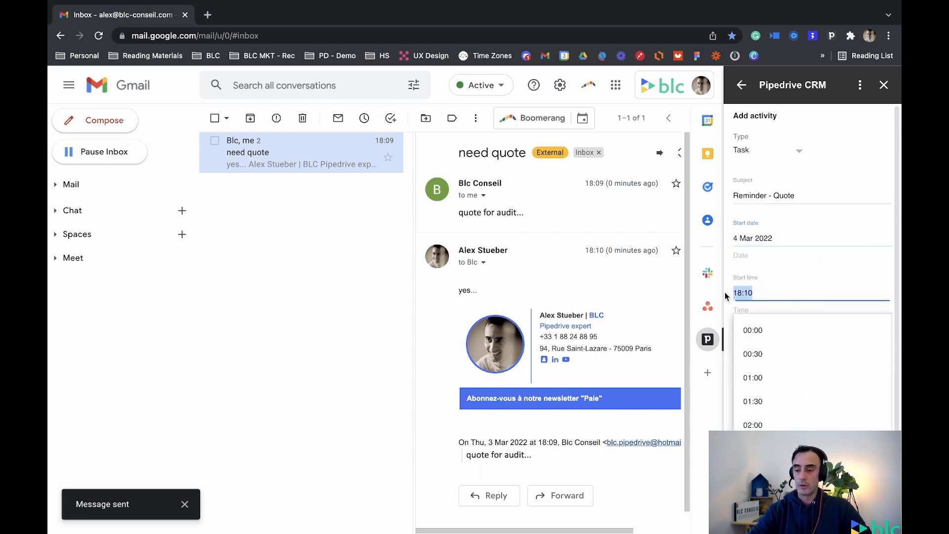
{"action": "key", "text": "BackSpace"}
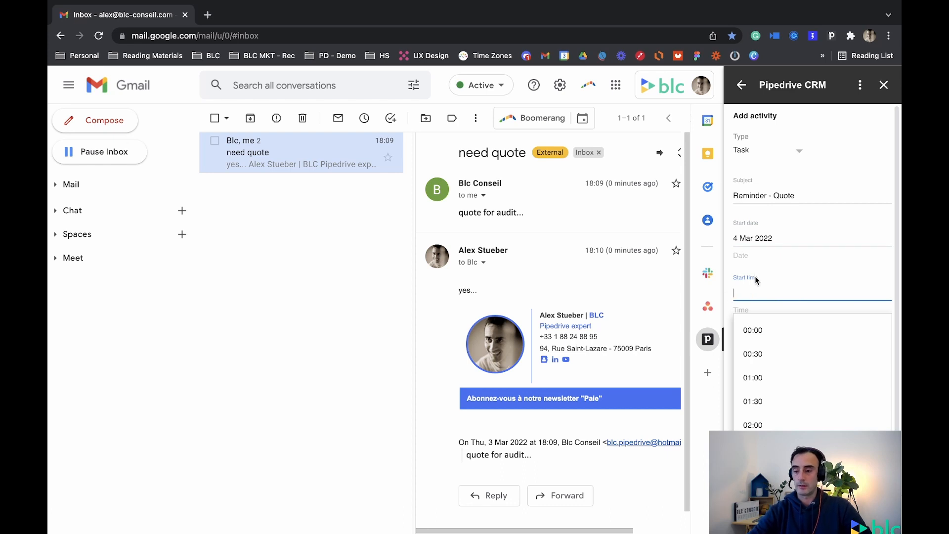
{"action": "left_click", "coordinate": [771, 267]}
{"action": "scroll", "coordinate": [770, 268], "scroll_direction": "down", "scroll_amount": 1}
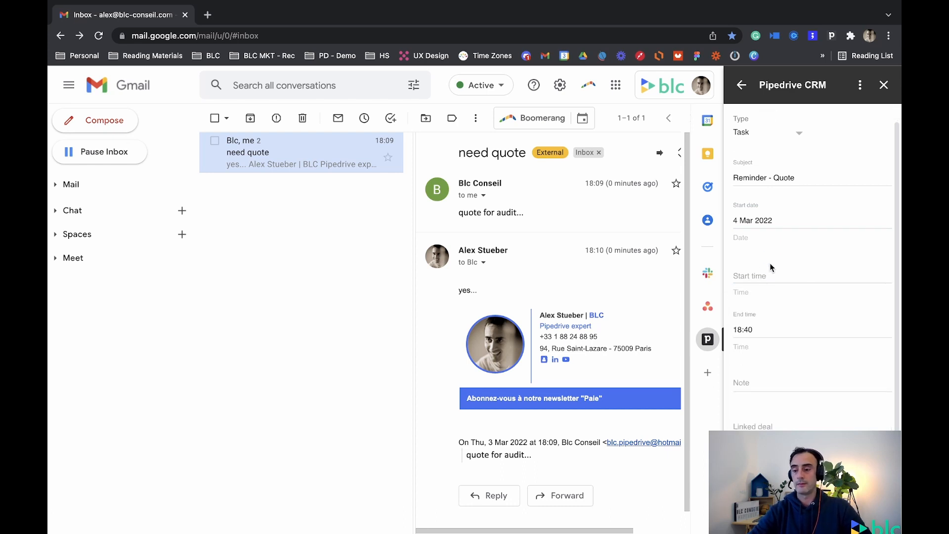
{"action": "left_click", "coordinate": [754, 325]}
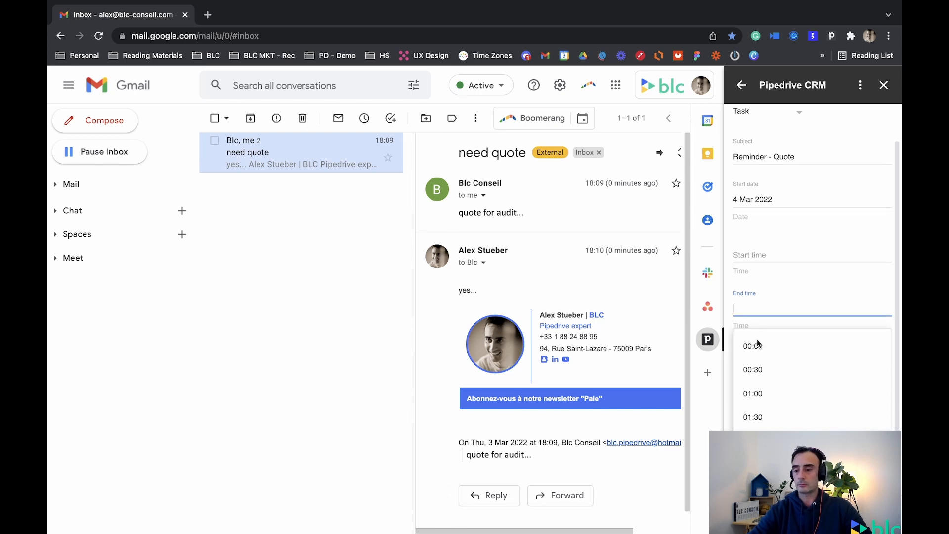
{"action": "left_click", "coordinate": [777, 277]}
{"action": "scroll", "coordinate": [777, 278], "scroll_direction": "down", "scroll_amount": 1}
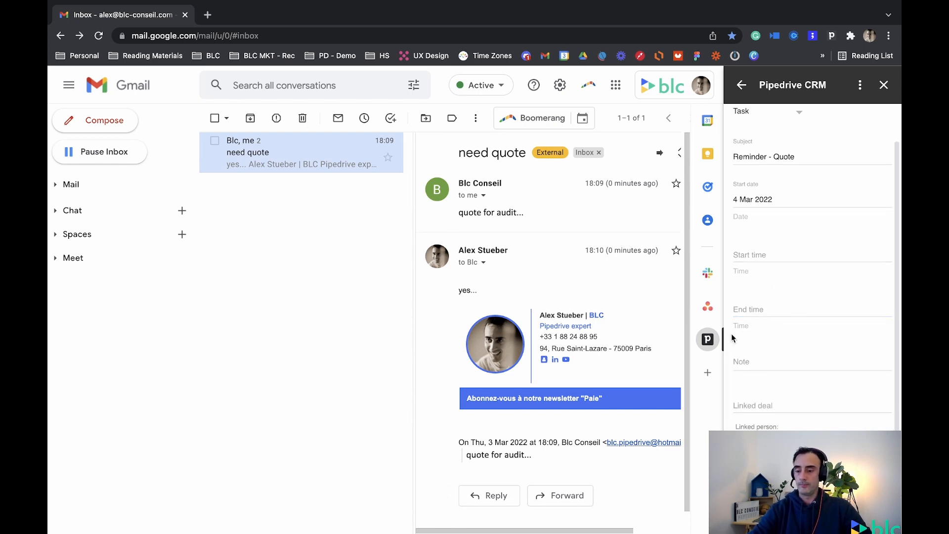
Enter "Notes for quote" as the activity's note.
{"action": "left_click", "coordinate": [748, 355]}
{"action": "type", "text": "Notes"}
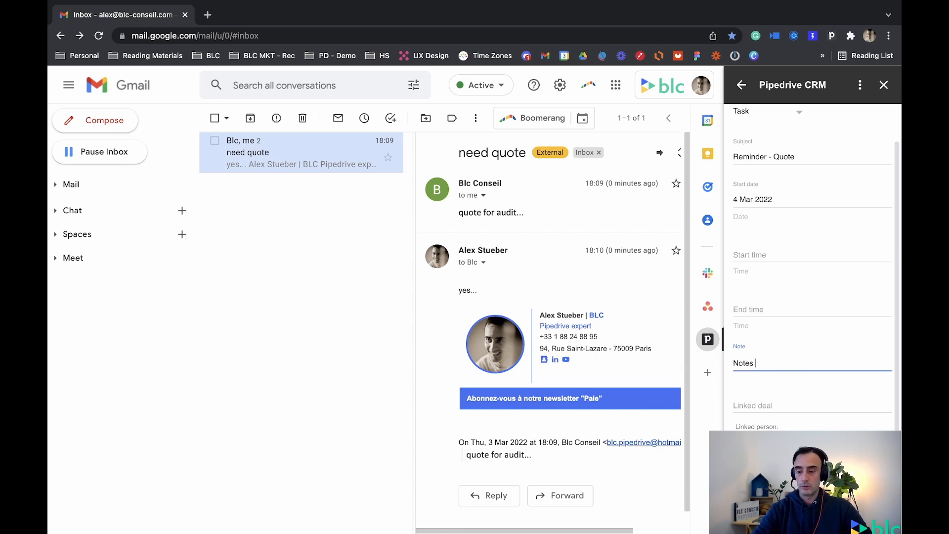
{"action": "type", "text": "for quote"}
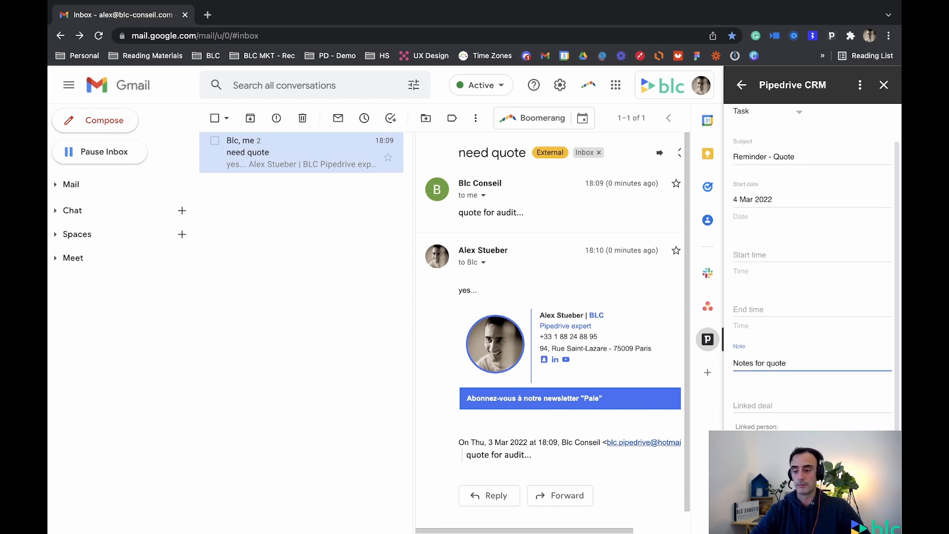
Link the activity to the contact's Orange Audit deal and add the activity.
{"action": "left_click", "coordinate": [751, 400]}
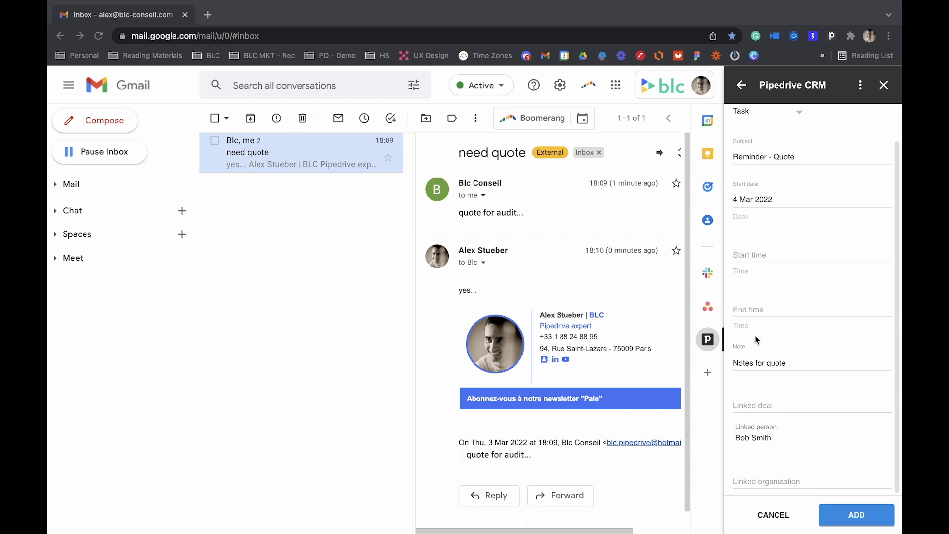
{"action": "left_click", "coordinate": [747, 425]}
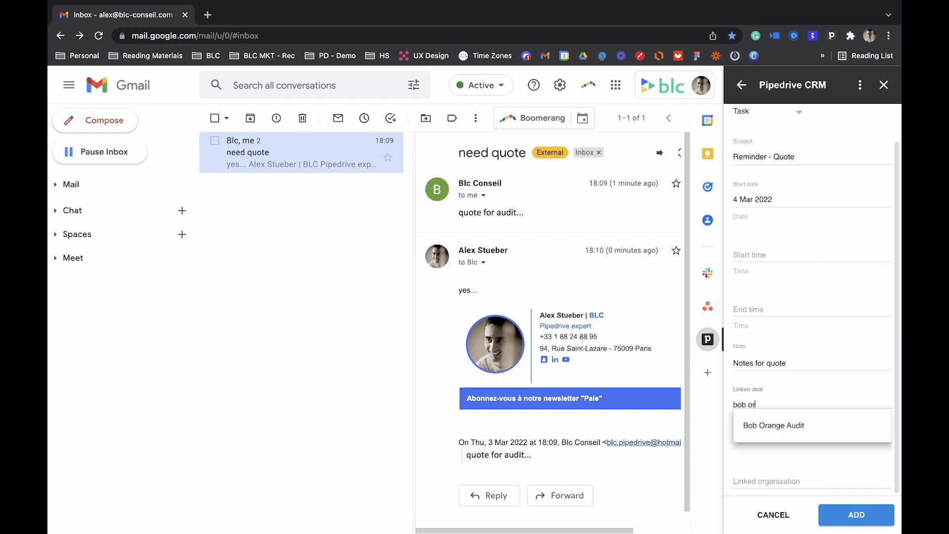
{"action": "left_click", "coordinate": [772, 426]}
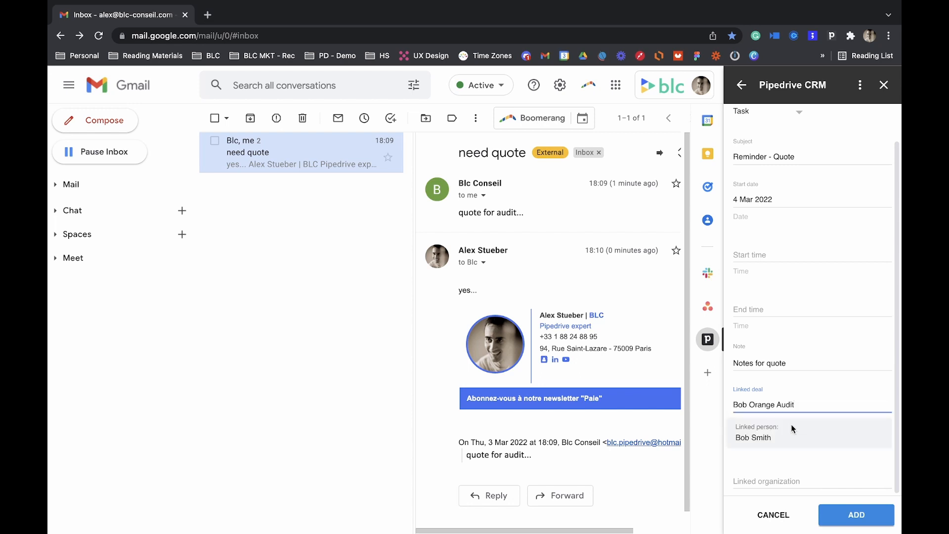
{"action": "left_click", "coordinate": [847, 524]}
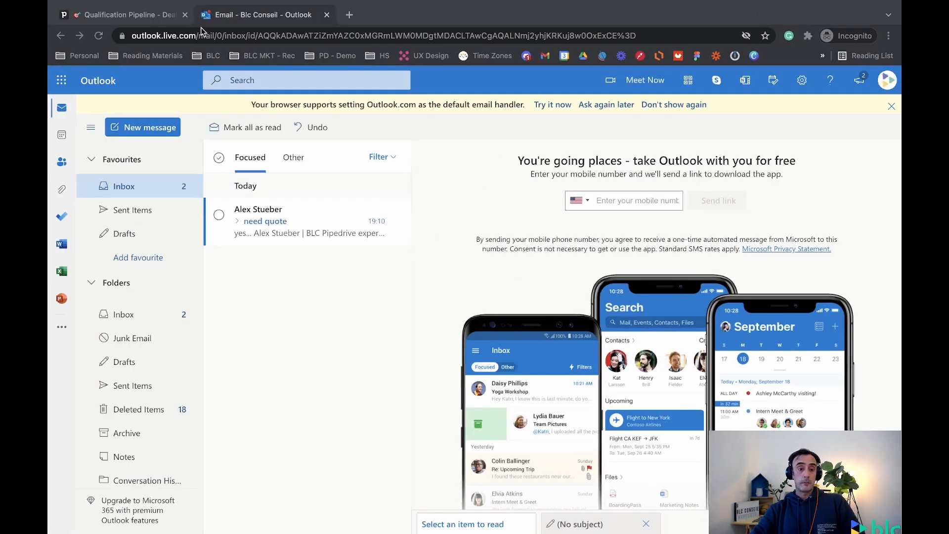
Switch to Pipedrive and review the "Reminder - Quote" activity of the Orange Audit deal in the Lead in stage, then close it.
{"action": "left_click", "coordinate": [133, 15]}
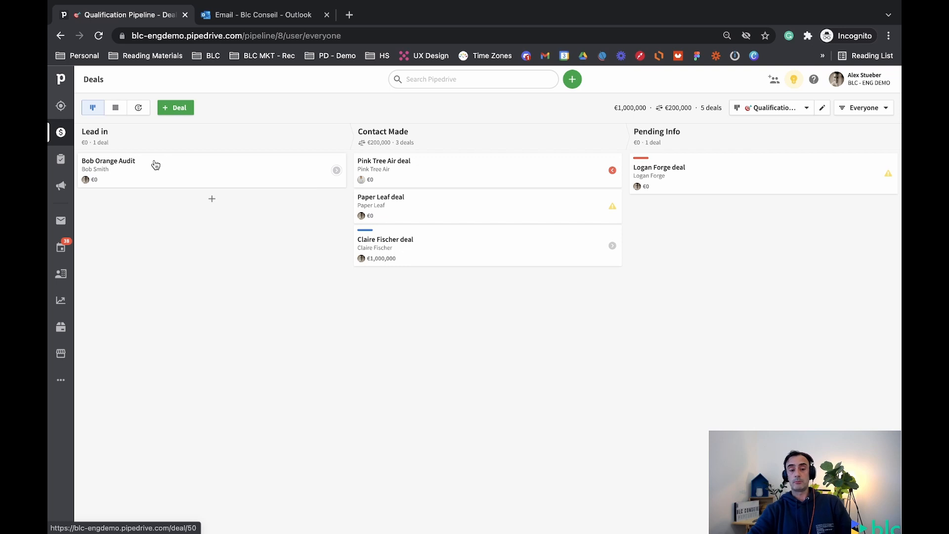
{"action": "left_click", "coordinate": [335, 172]}
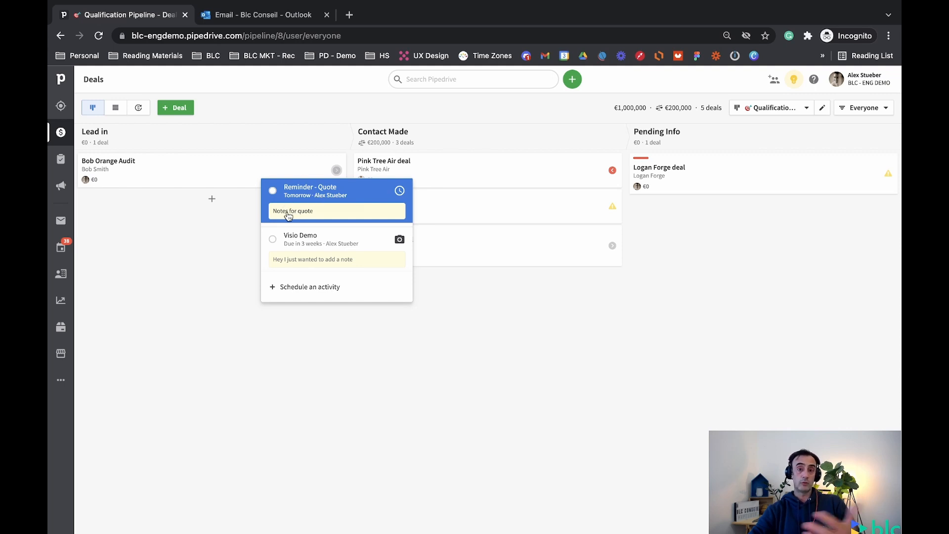
{"action": "left_click", "coordinate": [289, 214]}
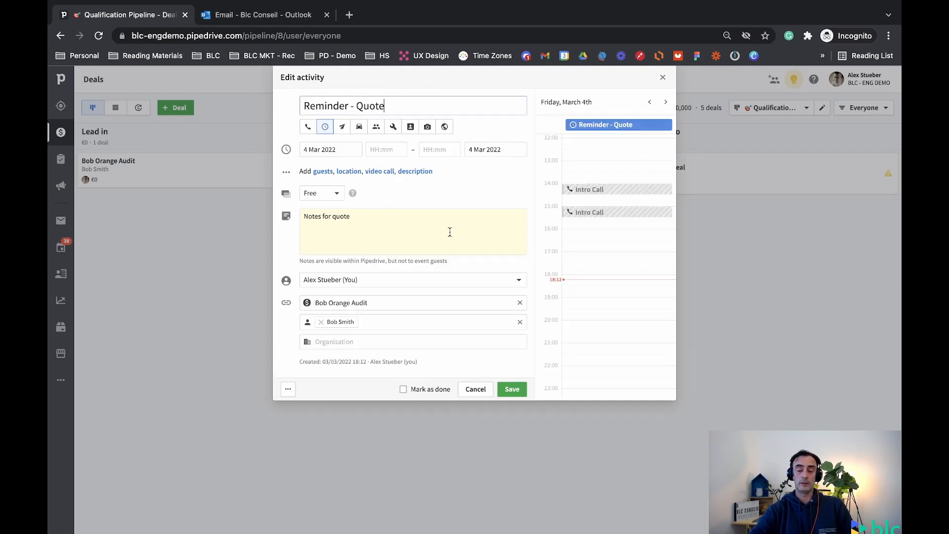
{"action": "left_click", "coordinate": [663, 78]}
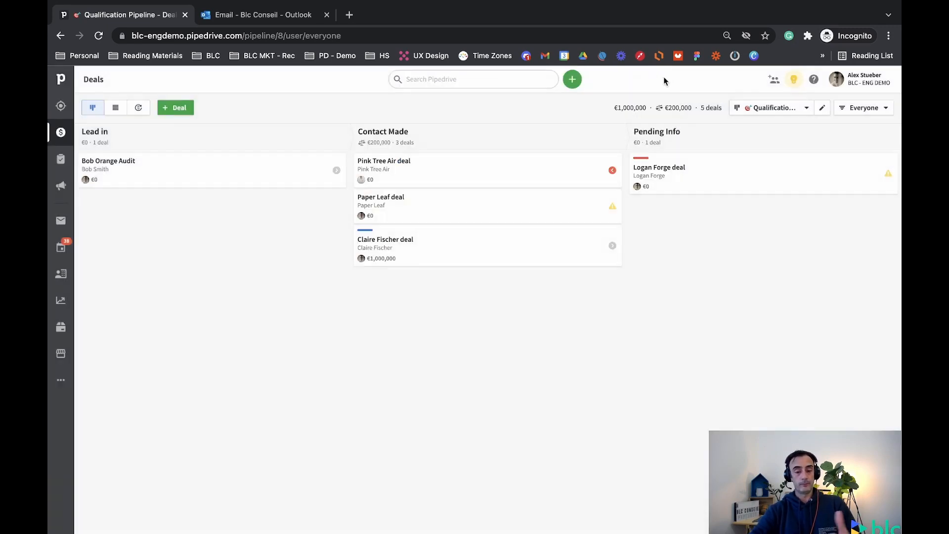
Open the Orange Audit deal and examine its planned activities and email history.
{"action": "left_click", "coordinate": [239, 163]}
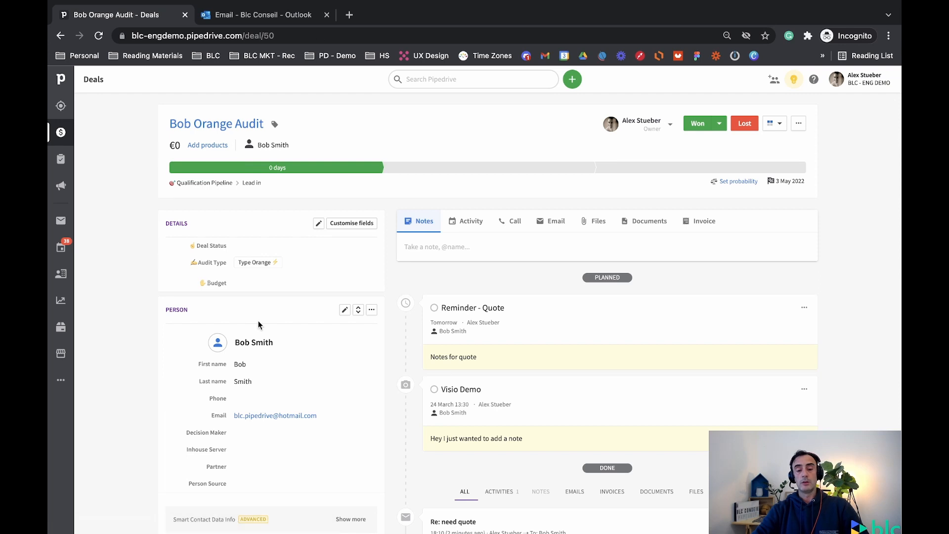
{"action": "scroll", "coordinate": [388, 282], "scroll_direction": "down", "scroll_amount": 1}
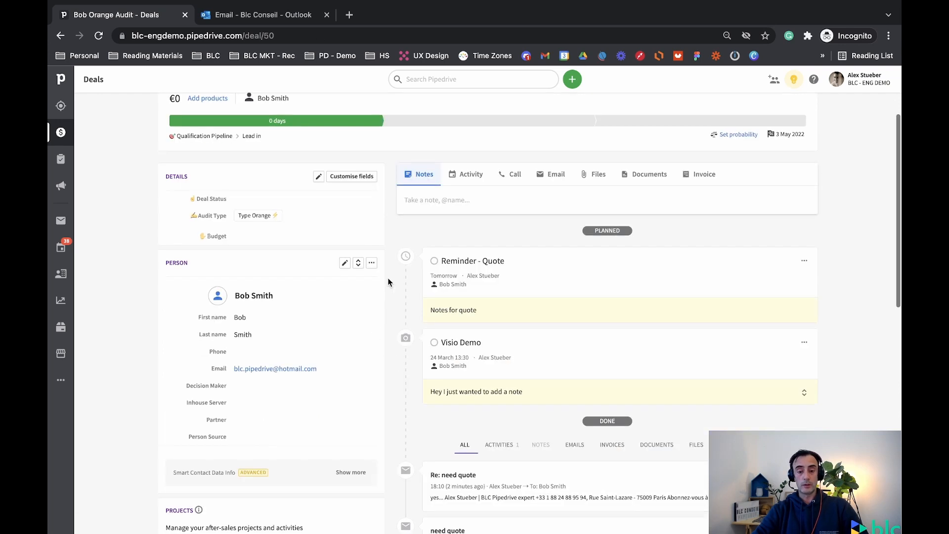
{"action": "scroll", "coordinate": [388, 282], "scroll_direction": "up", "scroll_amount": 1}
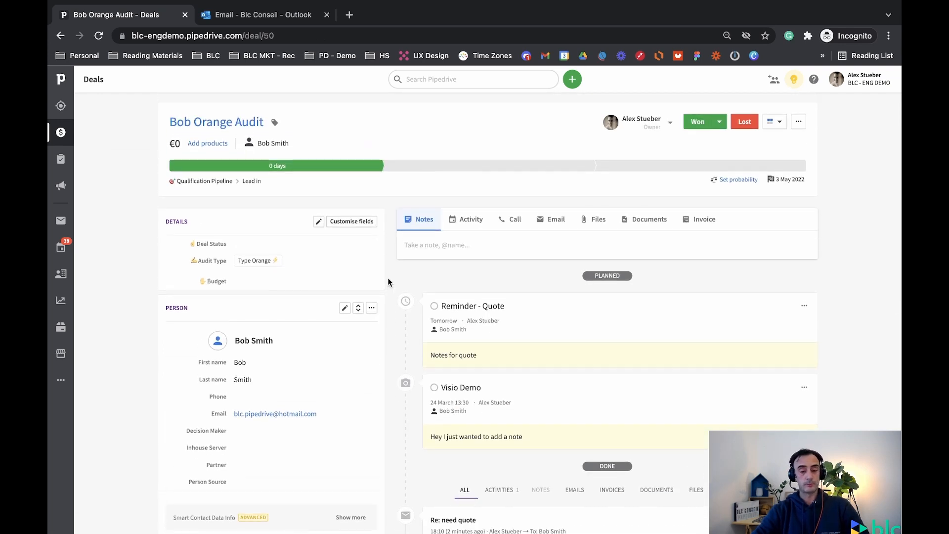